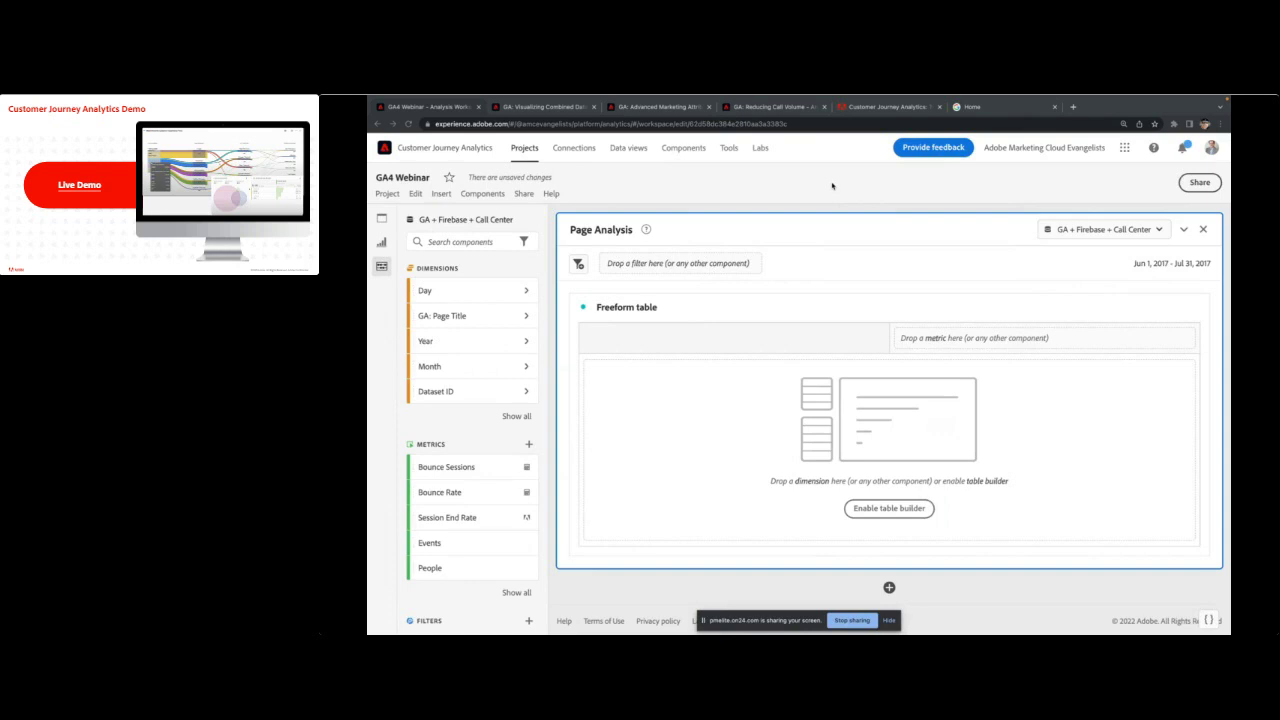
- Look over the Google Merchandise Store home page, close it, and return to the GA4 Webinar project
{"action": "left_click", "coordinate": [1012, 112]}
{"action": "scroll", "coordinate": [1000, 262], "scroll_direction": "up", "scroll_amount": 3}
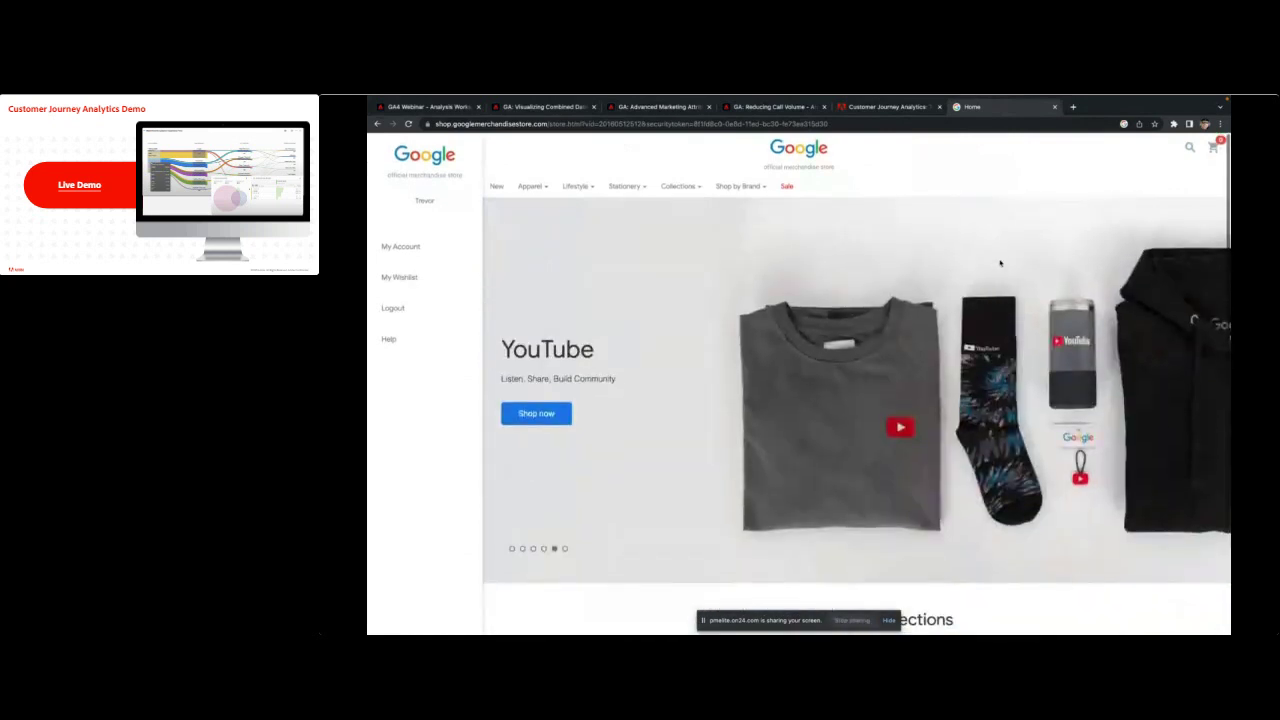
{"action": "scroll", "coordinate": [1000, 262], "scroll_direction": "down", "scroll_amount": 4}
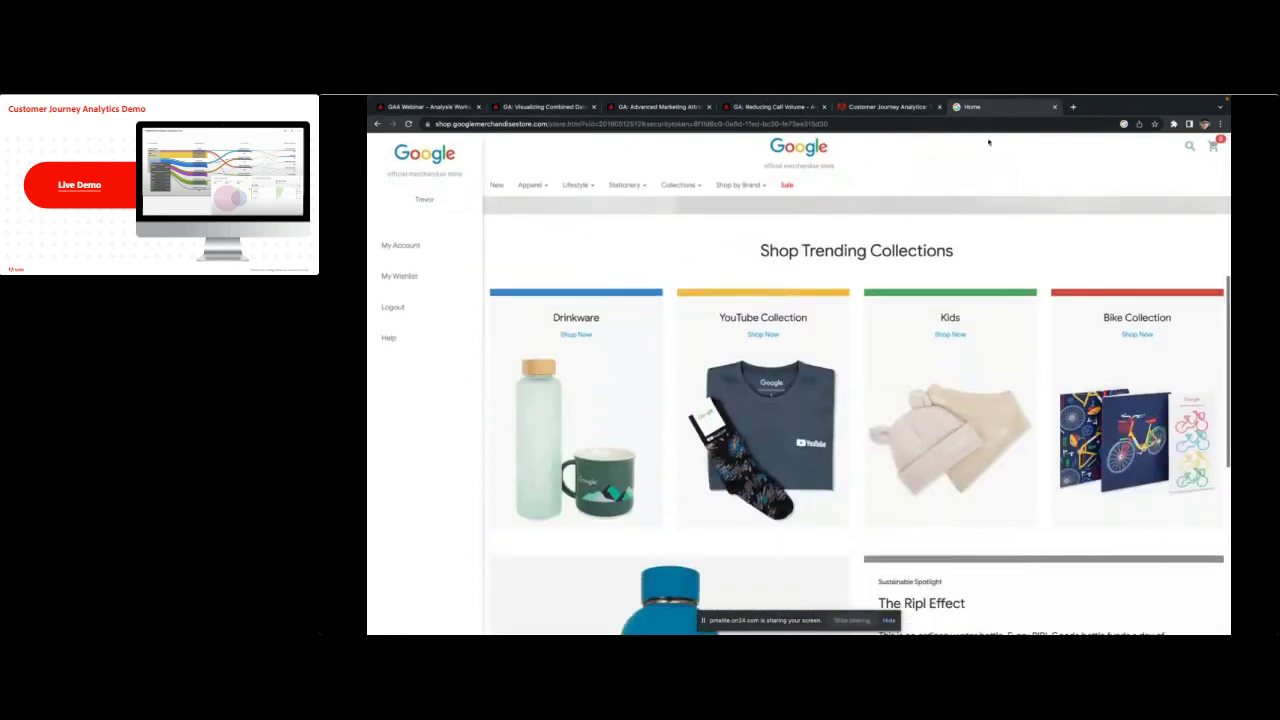
{"action": "left_click", "coordinate": [1054, 106]}
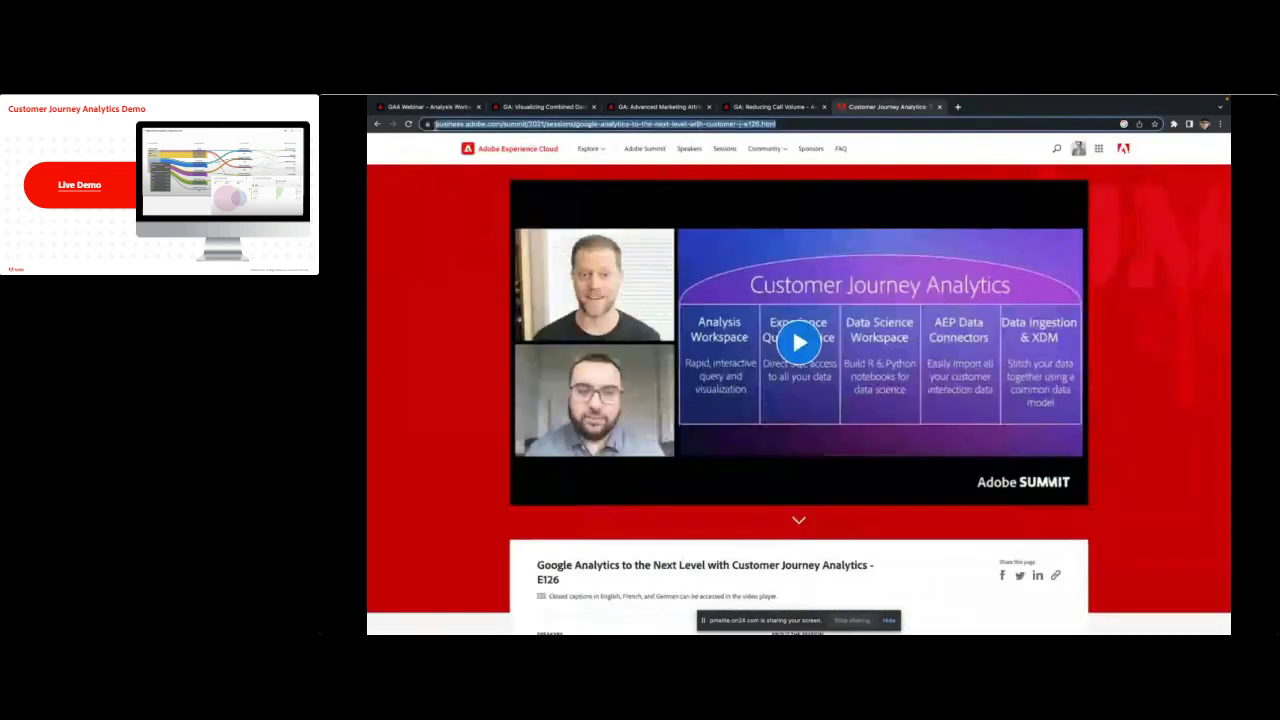
{"action": "left_click", "coordinate": [440, 106]}
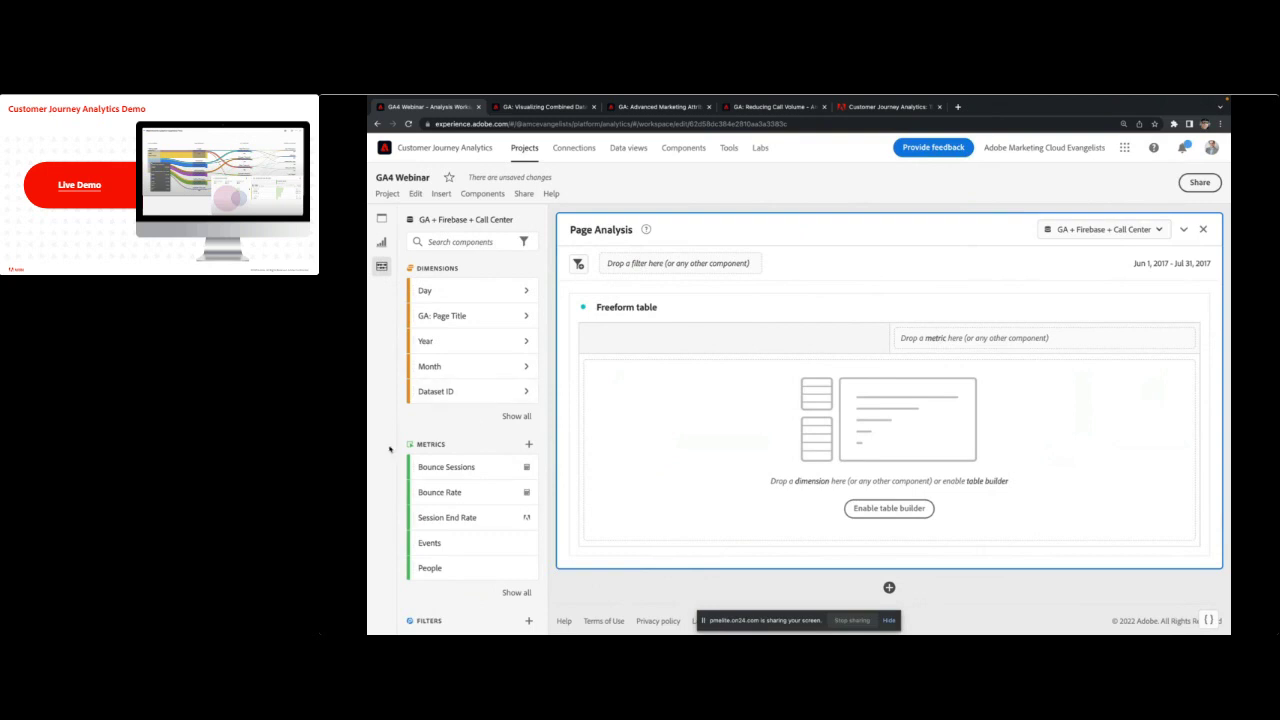
- Browse the full dimension list and break down the empty freeform table by GA: Page Title, then clear the dimensions-only filter
{"action": "left_click", "coordinate": [509, 421]}
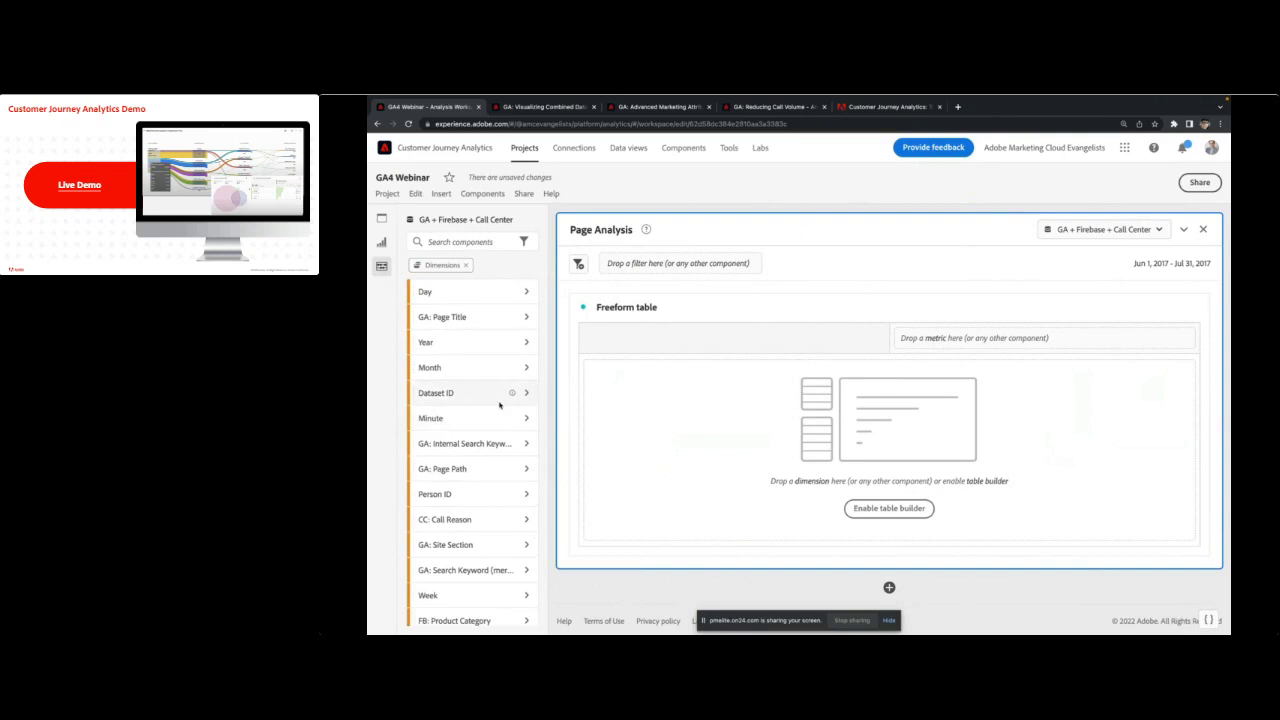
{"action": "scroll", "coordinate": [505, 405], "scroll_direction": "down", "scroll_amount": 3}
{"action": "scroll", "coordinate": [499, 404], "scroll_direction": "down", "scroll_amount": 3}
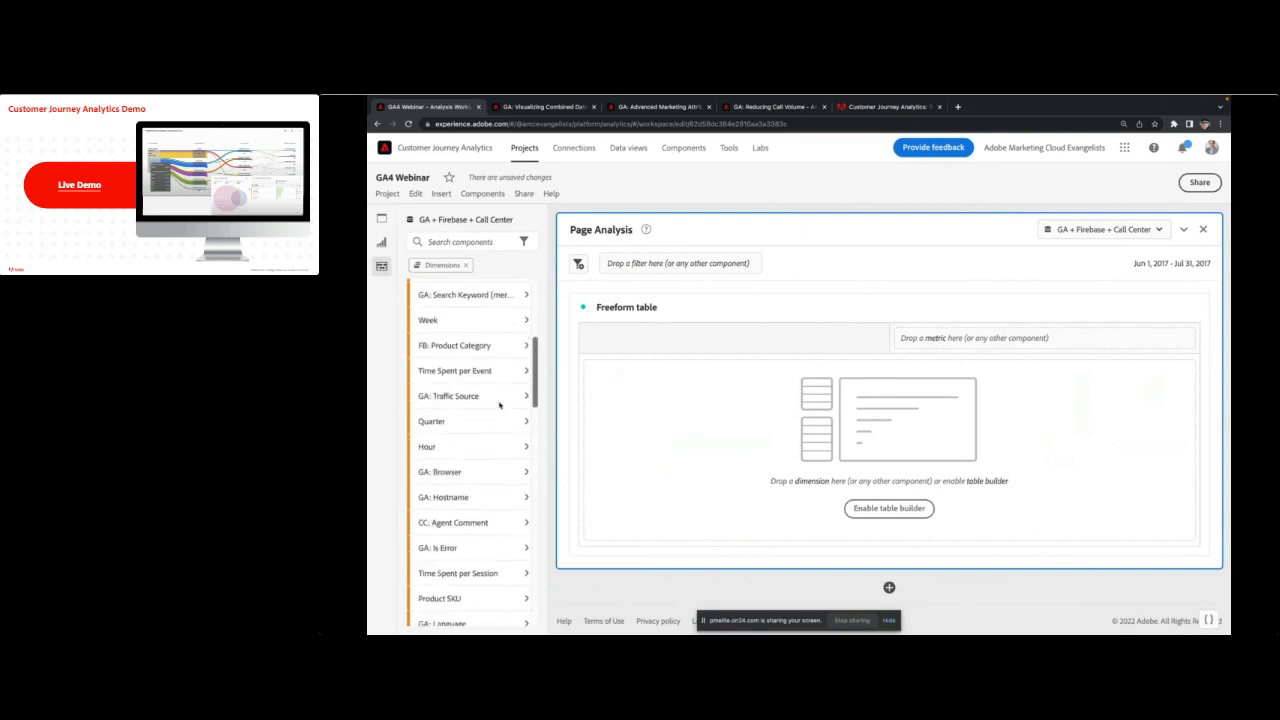
{"action": "scroll", "coordinate": [499, 404], "scroll_direction": "down", "scroll_amount": 1}
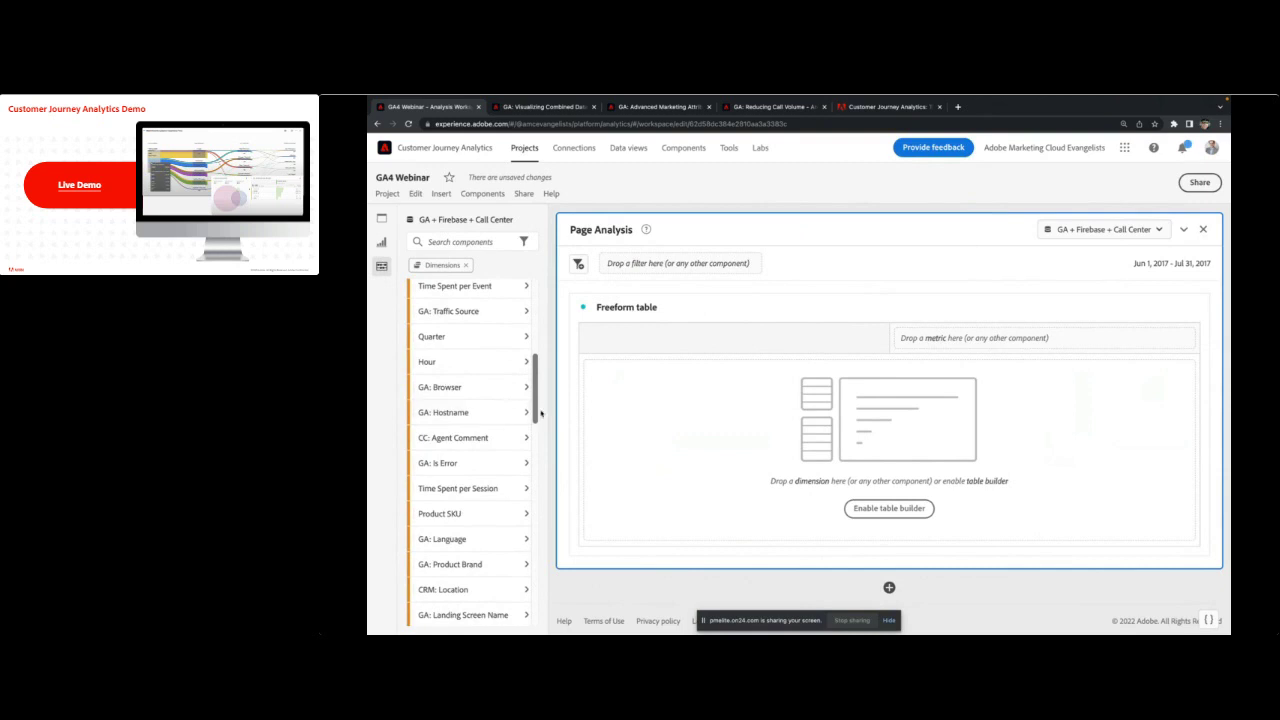
{"action": "scroll", "coordinate": [474, 449], "scroll_direction": "down", "scroll_amount": 2}
{"action": "scroll", "coordinate": [475, 452], "scroll_direction": "up", "scroll_amount": 5}
{"action": "scroll", "coordinate": [462, 390], "scroll_direction": "up", "scroll_amount": 5}
{"action": "left_click_drag", "start_coordinate": [440, 322], "coordinate": [669, 403]}
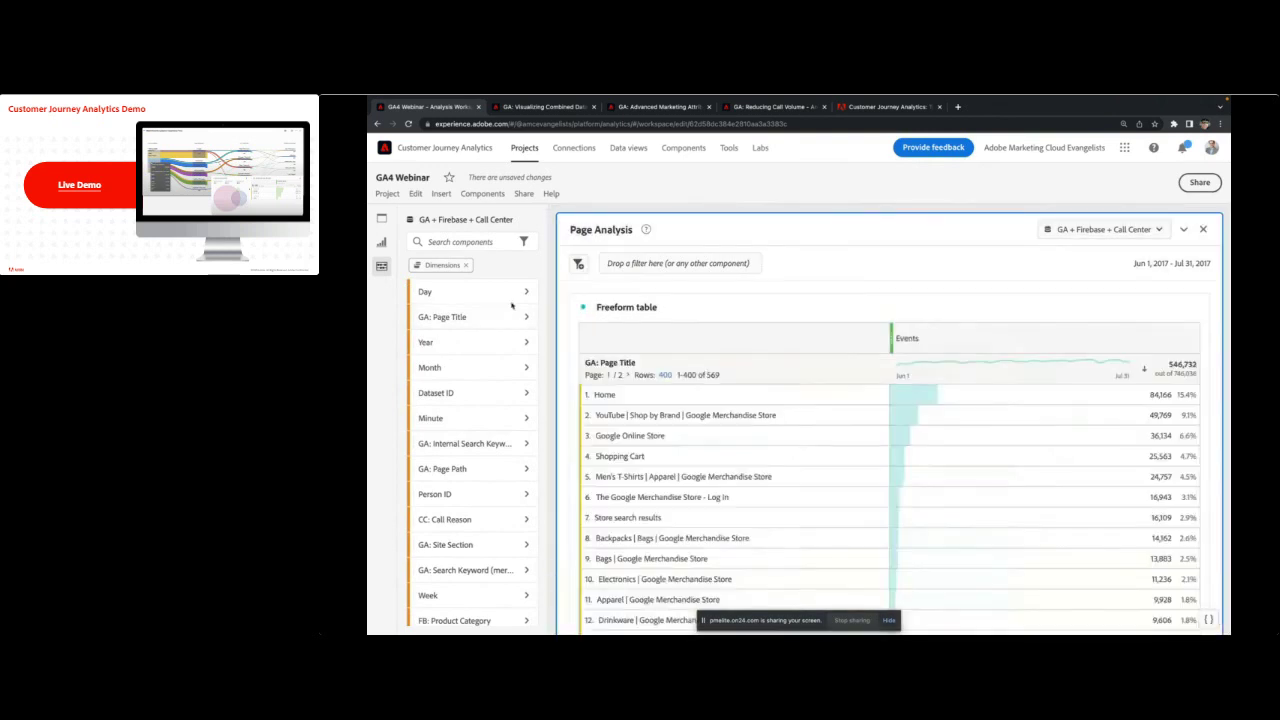
{"action": "left_click", "coordinate": [465, 265]}
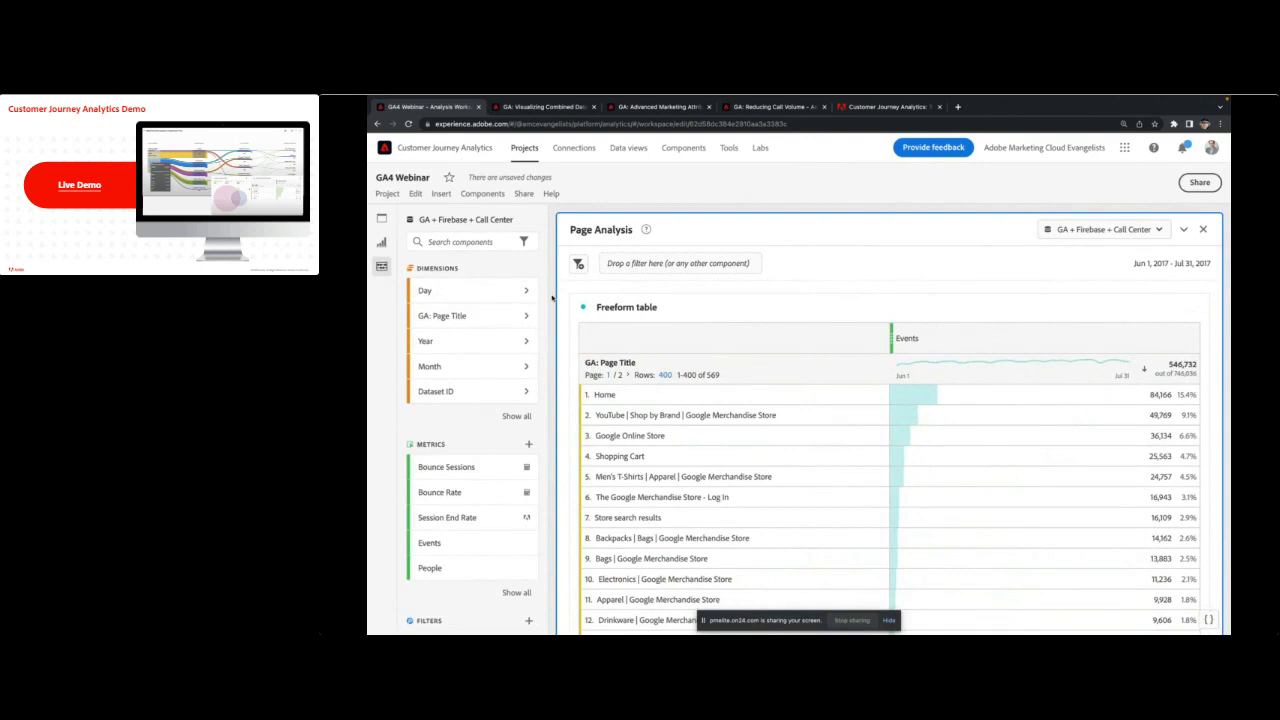
- Search the components for "session", add Session Starts as a column after Events, and clear the search
{"action": "scroll", "coordinate": [806, 453], "scroll_direction": "down", "scroll_amount": 2}
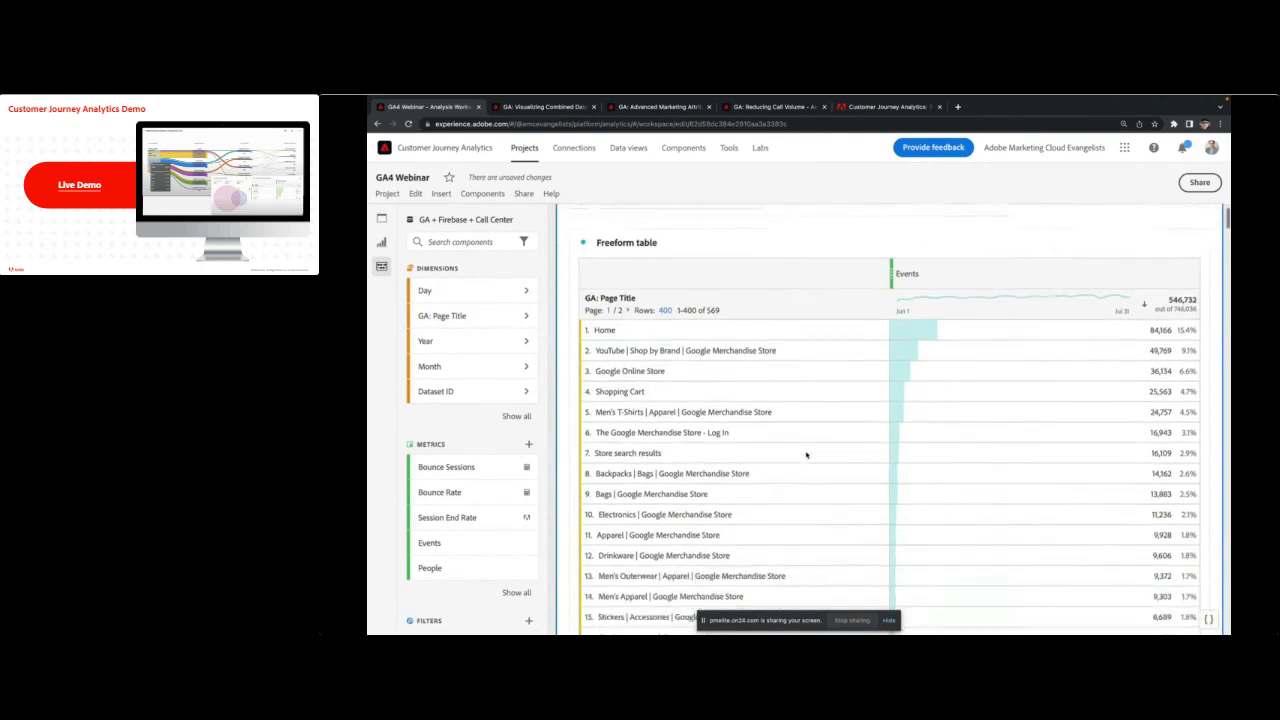
{"action": "scroll", "coordinate": [806, 455], "scroll_direction": "down", "scroll_amount": 1}
{"action": "scroll", "coordinate": [806, 455], "scroll_direction": "up", "scroll_amount": 2}
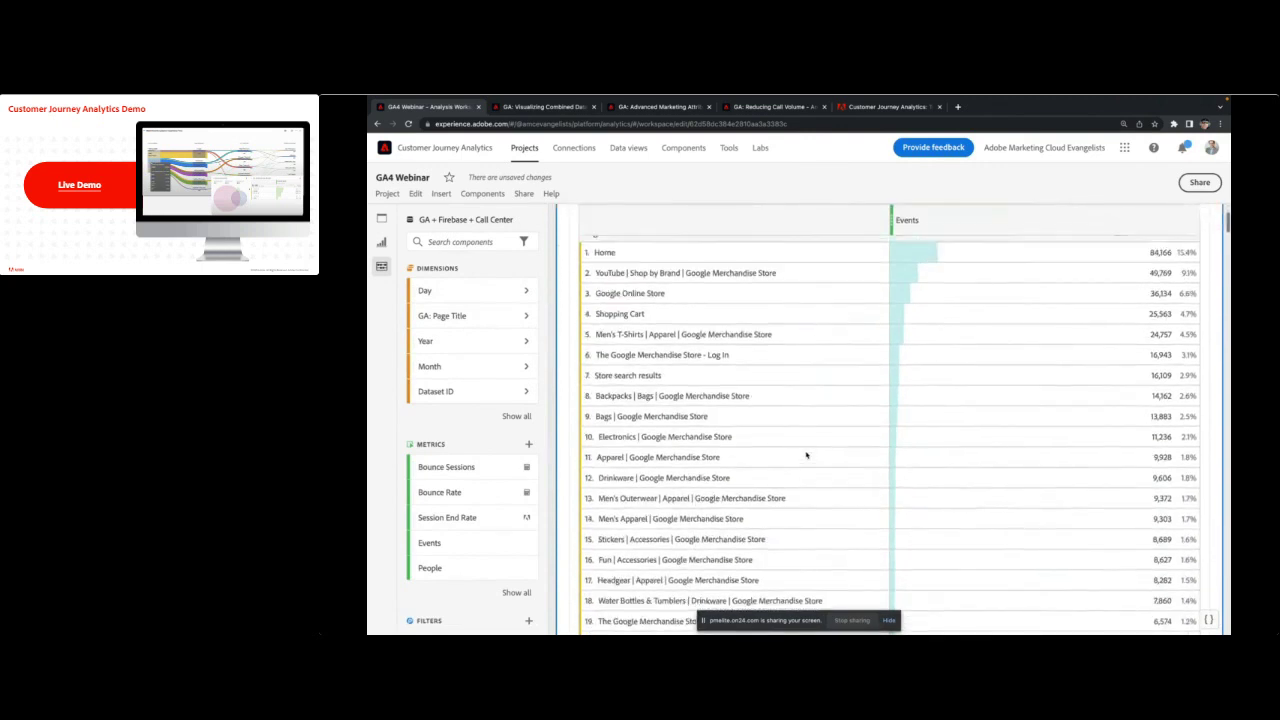
{"action": "scroll", "coordinate": [806, 453], "scroll_direction": "up", "scroll_amount": 1}
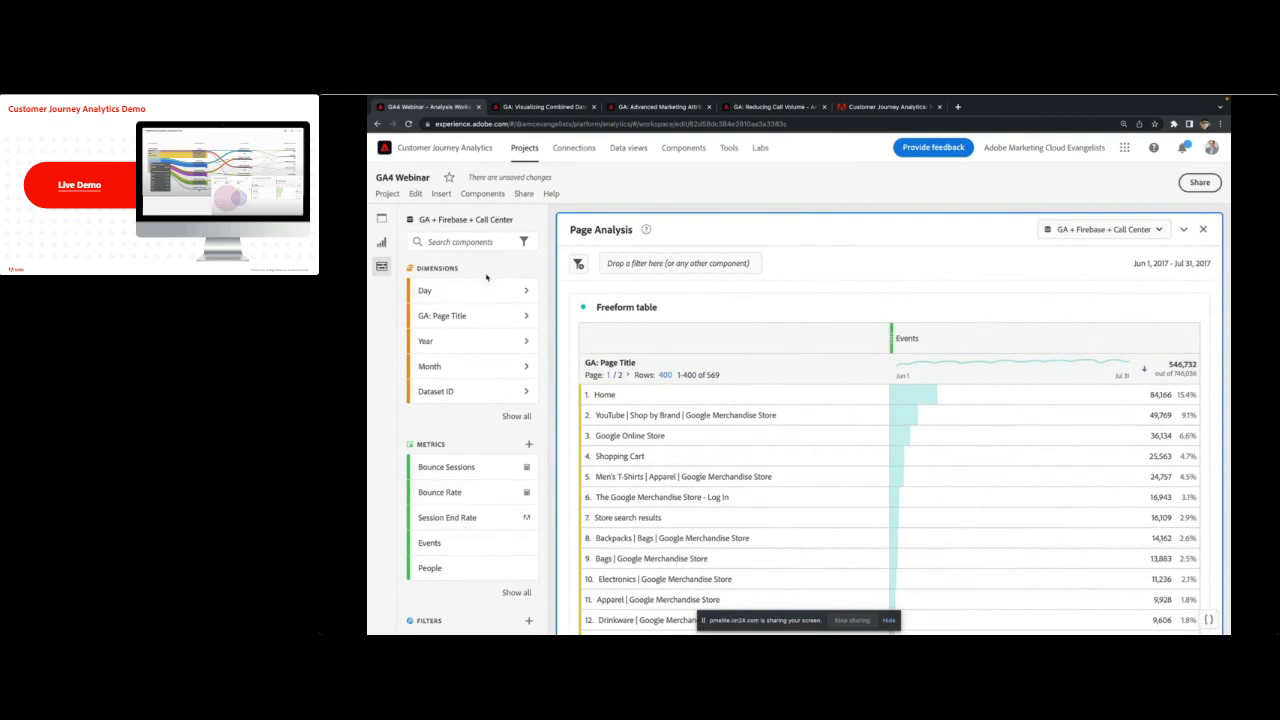
{"action": "left_click", "coordinate": [462, 241]}
{"action": "type", "text": "session"}
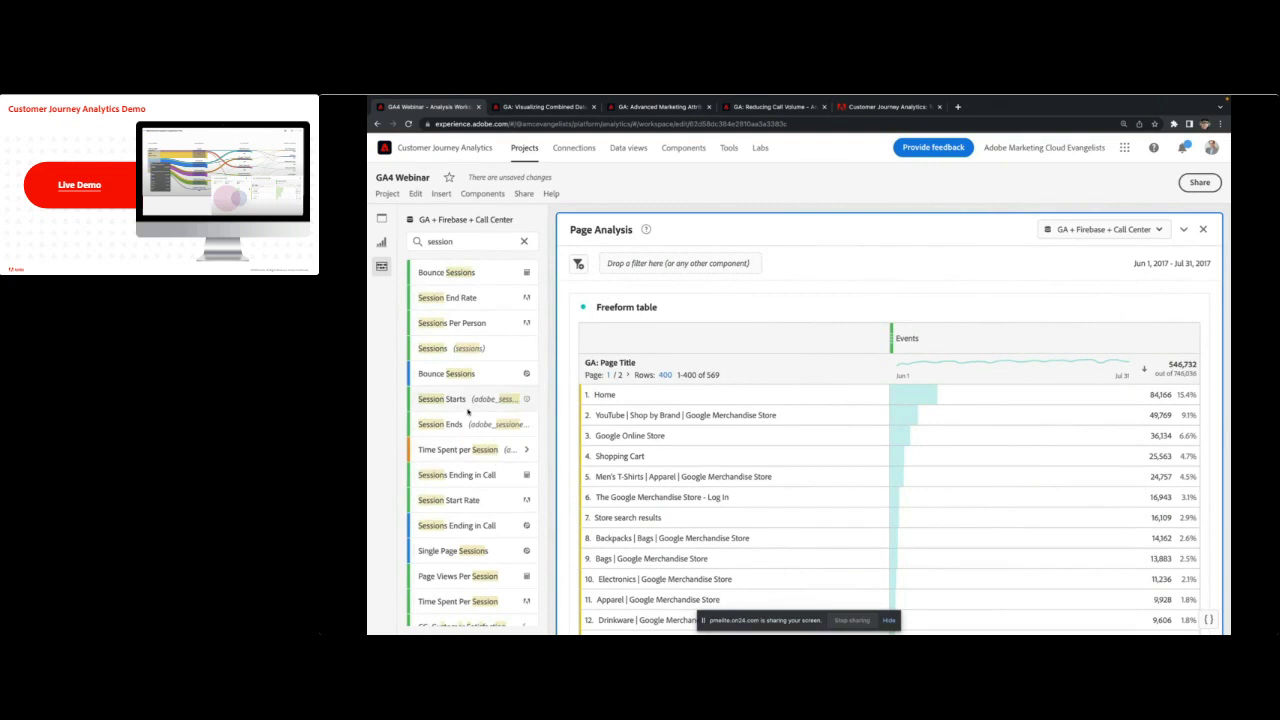
{"action": "left_click_drag", "start_coordinate": [709, 318], "coordinate": [1181, 331]}
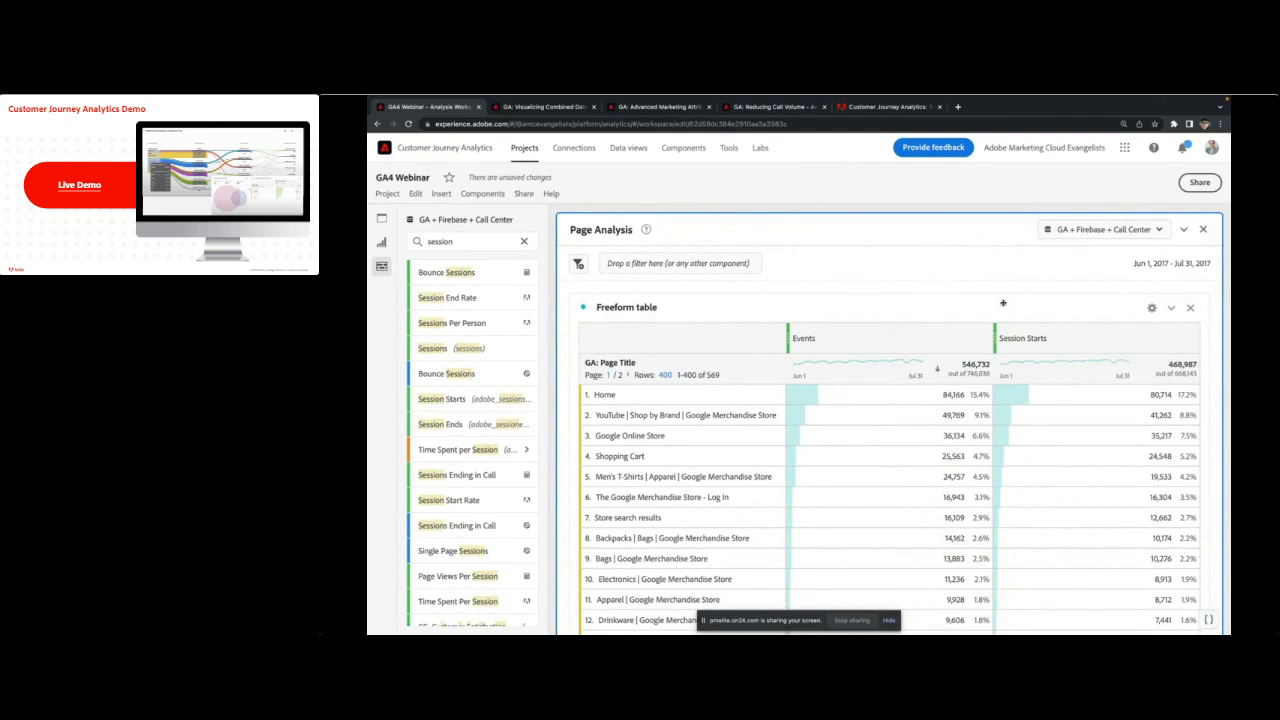
{"action": "left_click", "coordinate": [523, 242]}
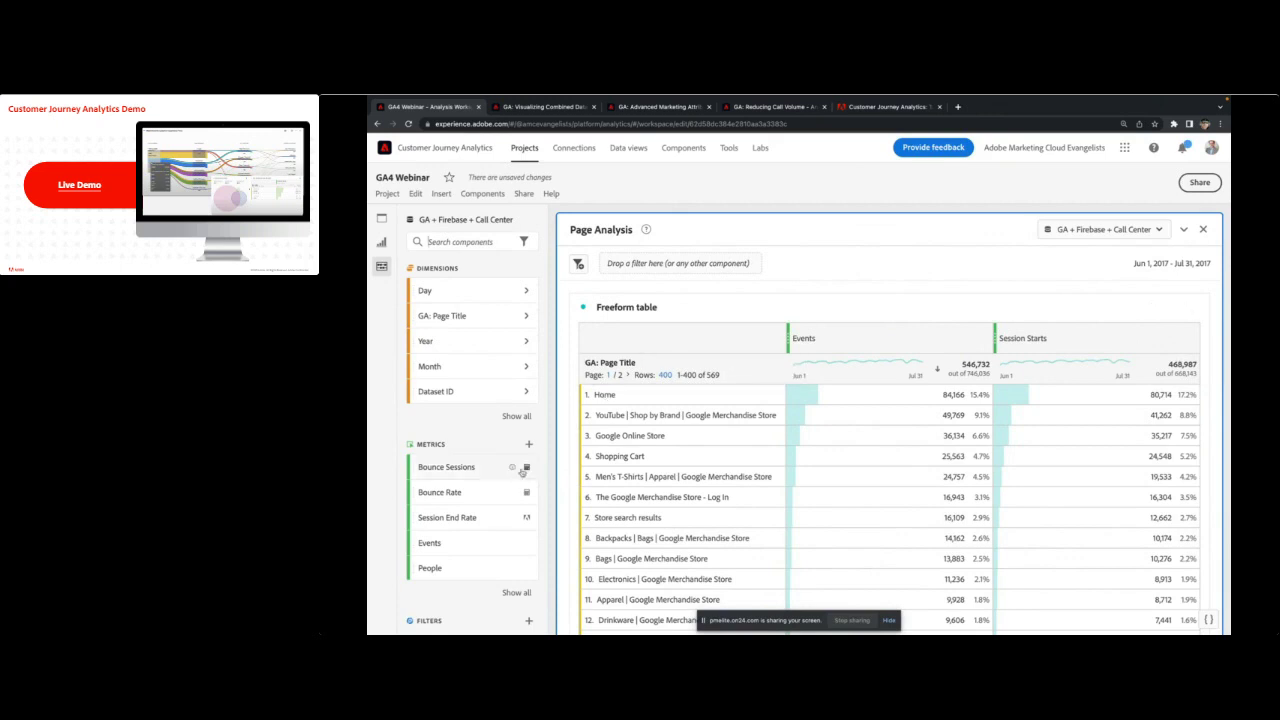
- Examine the definition of the Bounce Sessions calculated metric and its session filter, leaving the builder without saving
{"action": "mouse_move", "coordinate": [512, 469]}
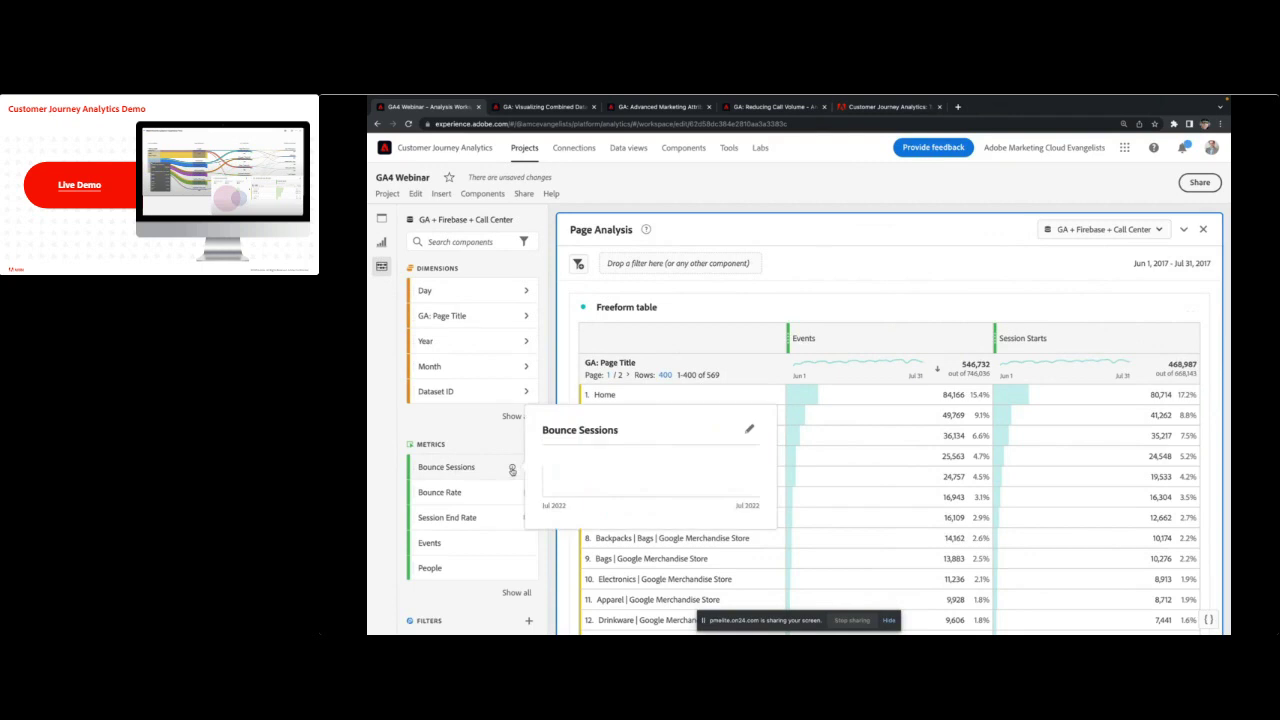
{"action": "left_click", "coordinate": [749, 406]}
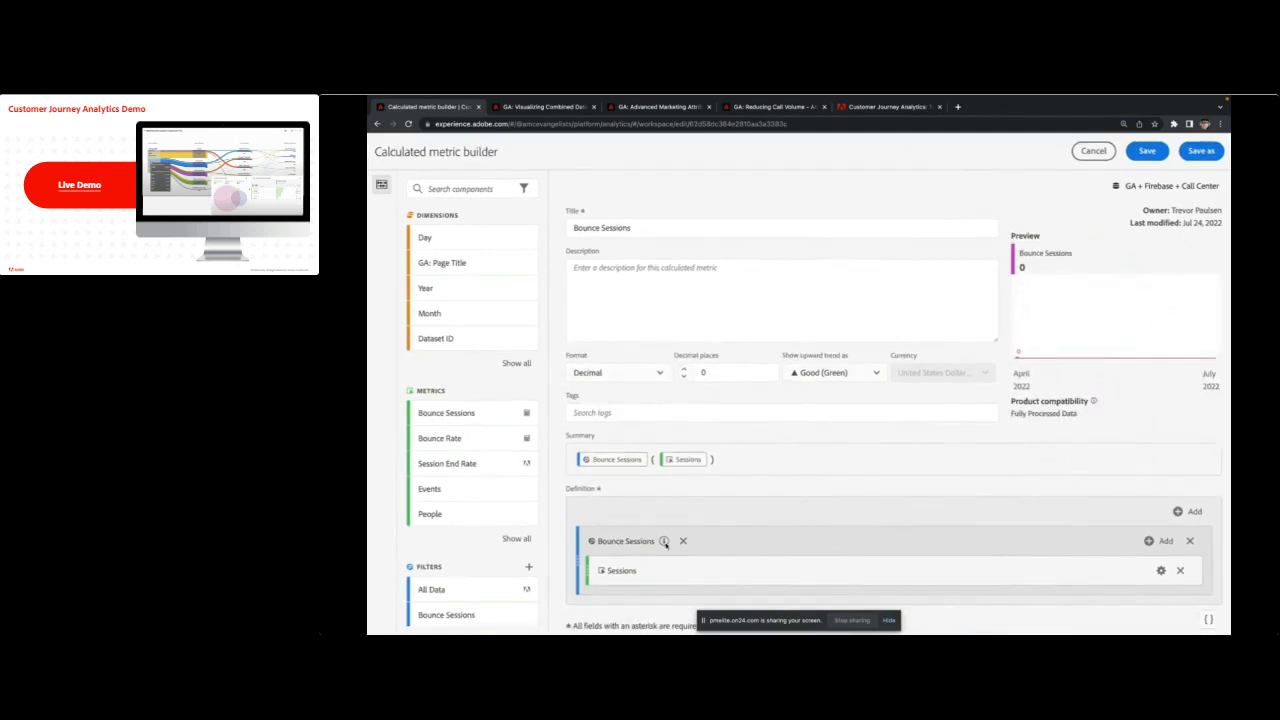
{"action": "scroll", "coordinate": [503, 569], "scroll_direction": "down", "scroll_amount": 4}
{"action": "scroll", "coordinate": [503, 569], "scroll_direction": "up", "scroll_amount": 3}
{"action": "scroll", "coordinate": [480, 436], "scroll_direction": "up", "scroll_amount": 1}
{"action": "mouse_move", "coordinate": [663, 541]}
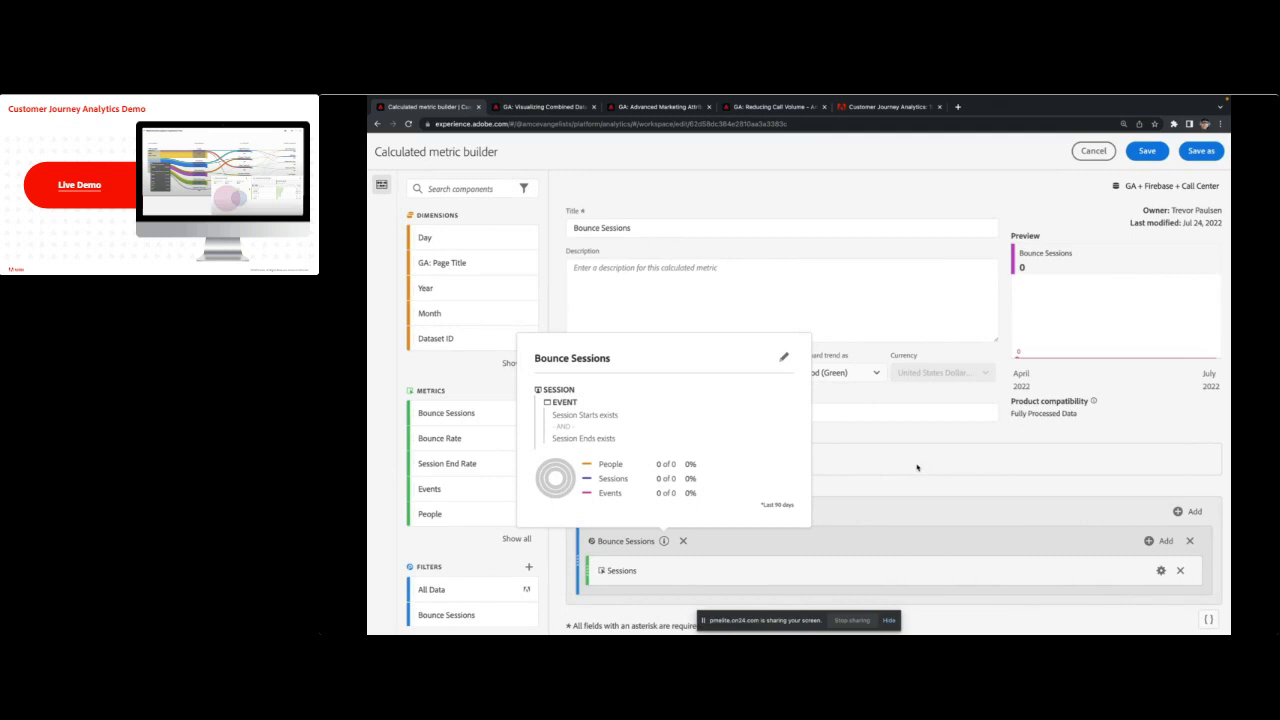
{"action": "left_click", "coordinate": [917, 467]}
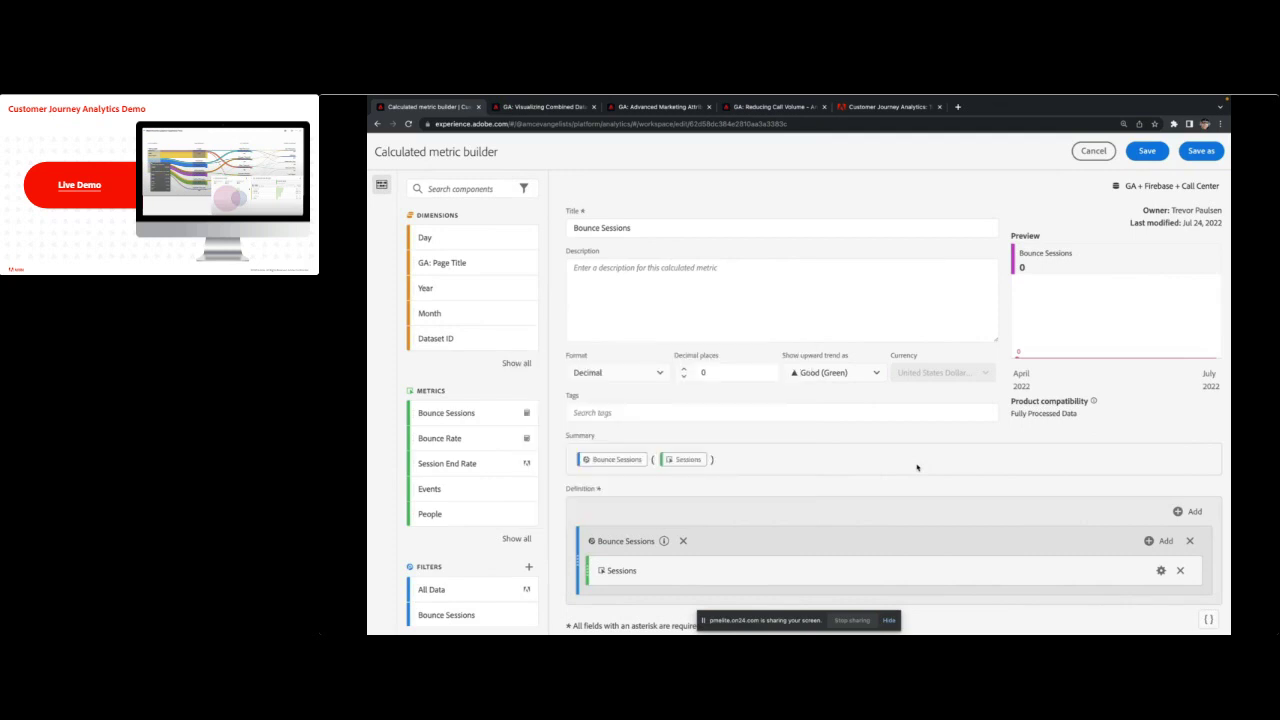
{"action": "left_click", "coordinate": [1092, 151]}
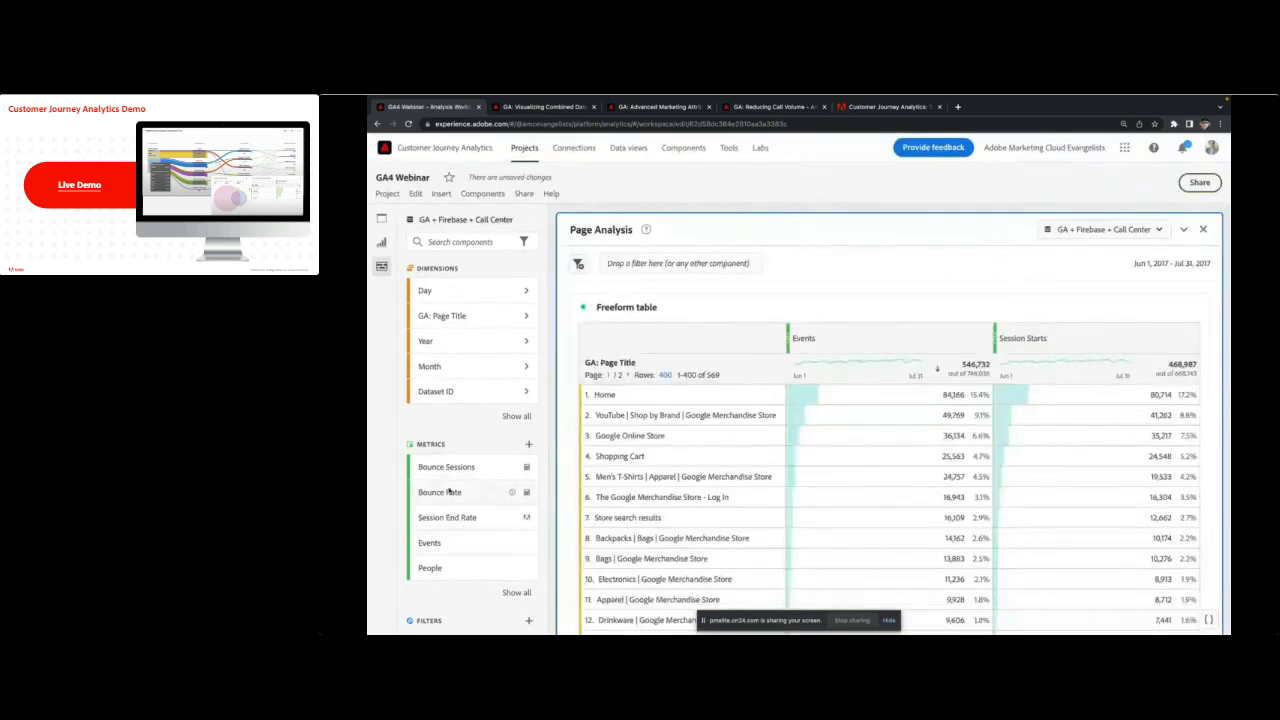
- Add Bounce Sessions as a column after Session Starts and review its calculated metric definition again without saving
{"action": "mouse_move", "coordinate": [448, 476]}
{"action": "left_mouse_down"}
{"action": "mouse_move", "coordinate": [1083, 283]}
{"action": "mouse_move", "coordinate": [1158, 333]}
{"action": "left_mouse_up"}
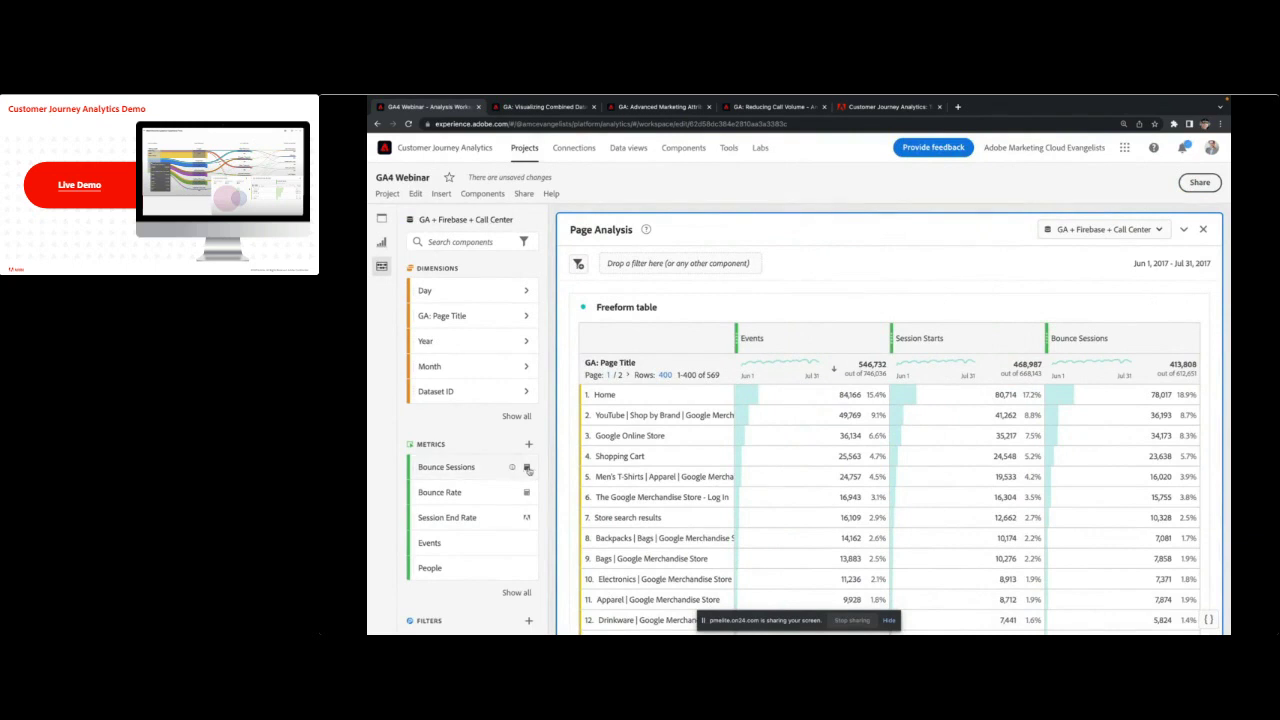
{"action": "left_click", "coordinate": [469, 472]}
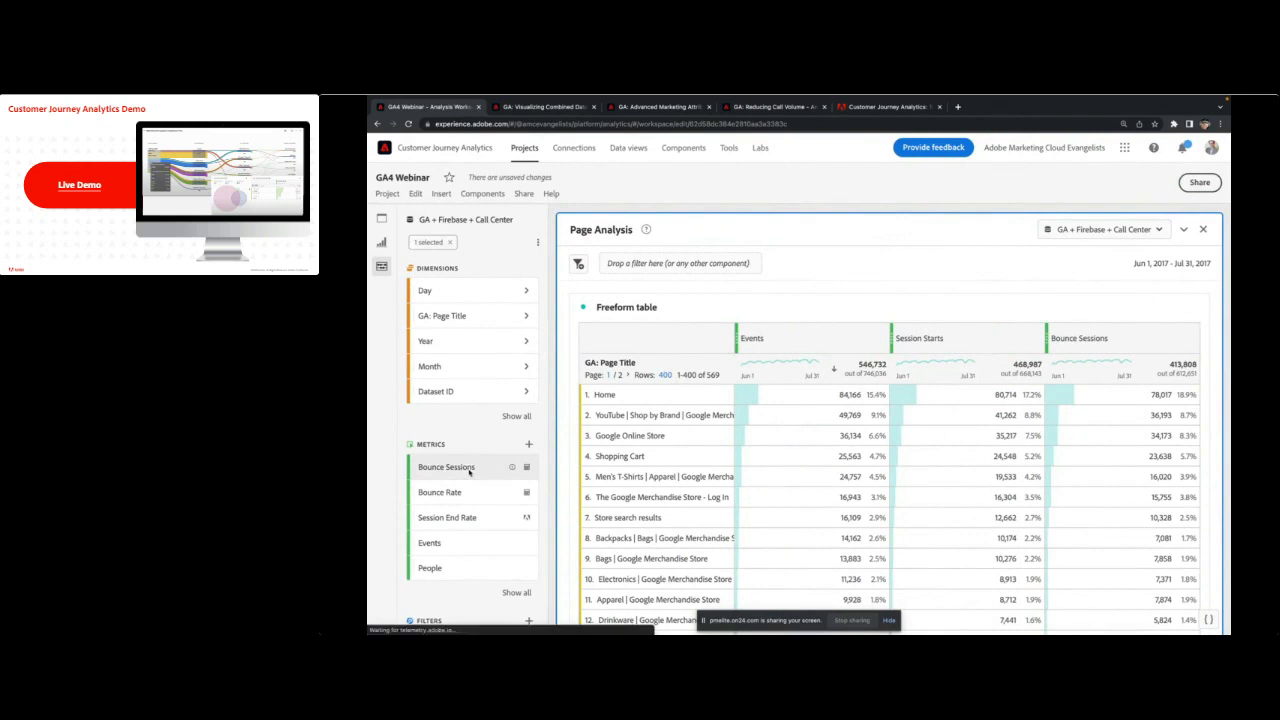
{"action": "mouse_move", "coordinate": [512, 467]}
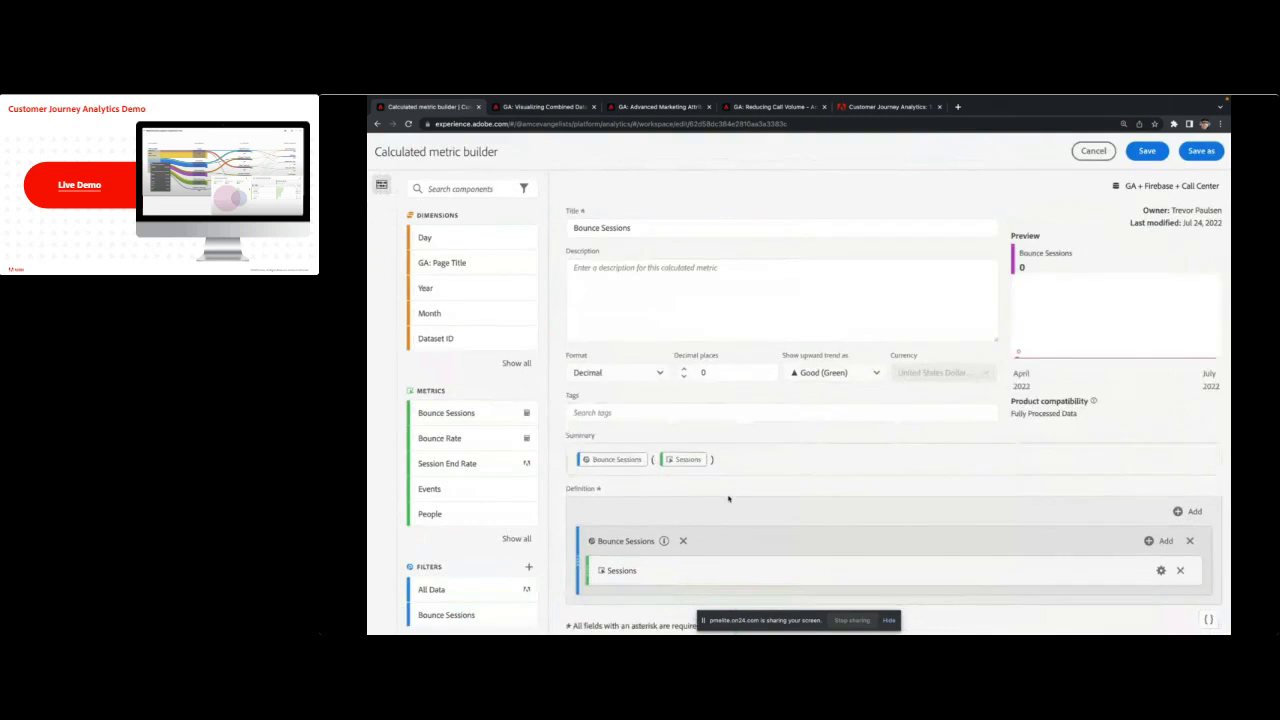
{"action": "scroll", "coordinate": [735, 497], "scroll_direction": "down", "scroll_amount": 1}
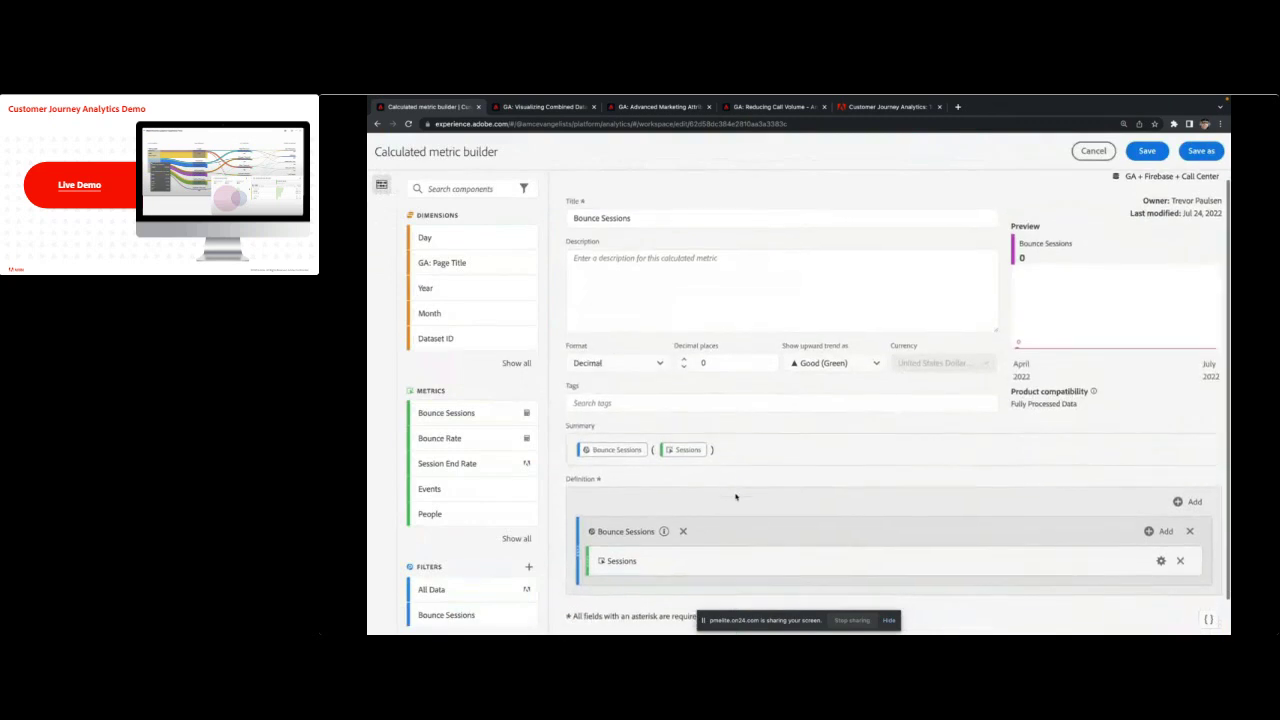
{"action": "left_click", "coordinate": [1094, 151]}
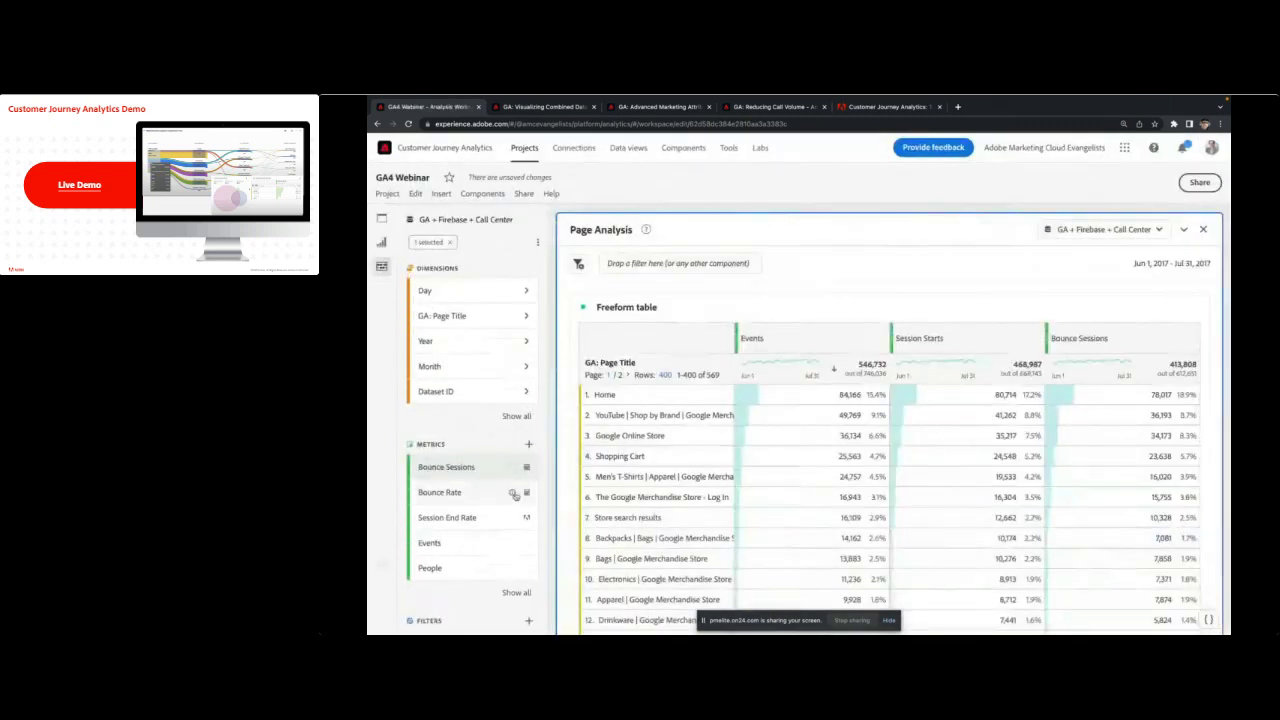
- Edit the Bounce Rate calculated metric to show an upward trend as Bad (Red) and save it
{"action": "mouse_move", "coordinate": [513, 493]}
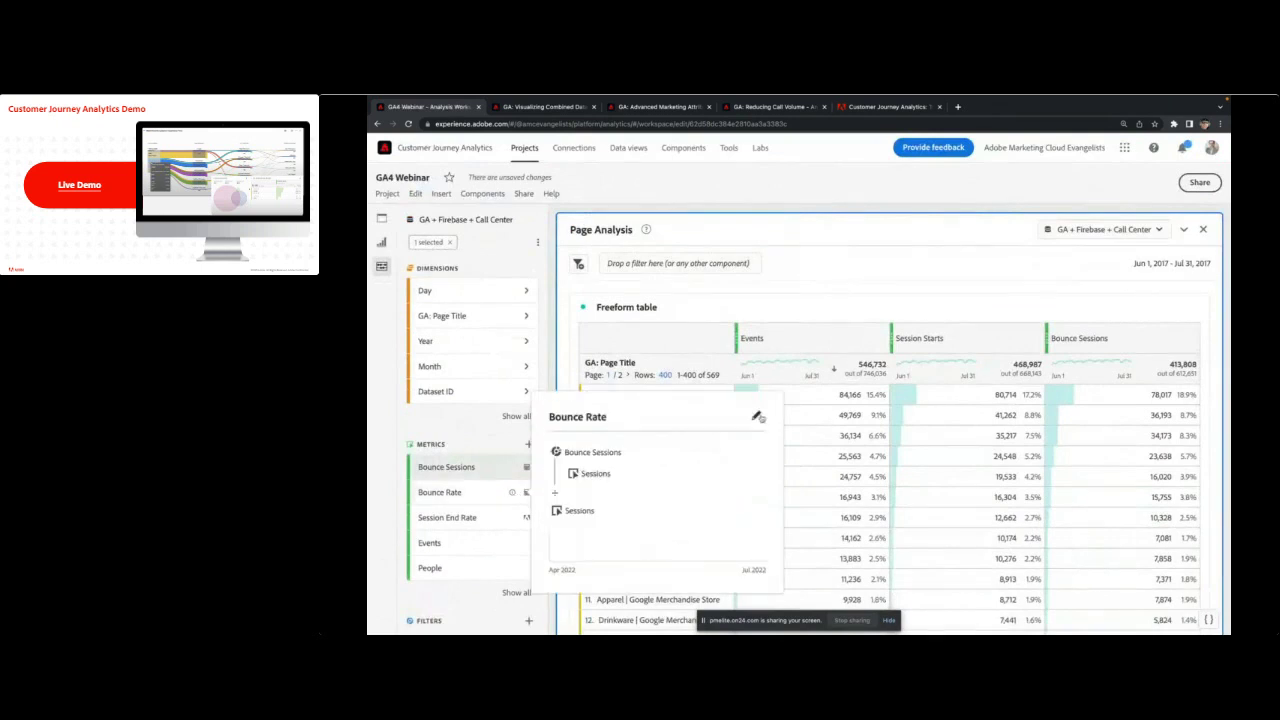
{"action": "left_click", "coordinate": [756, 417]}
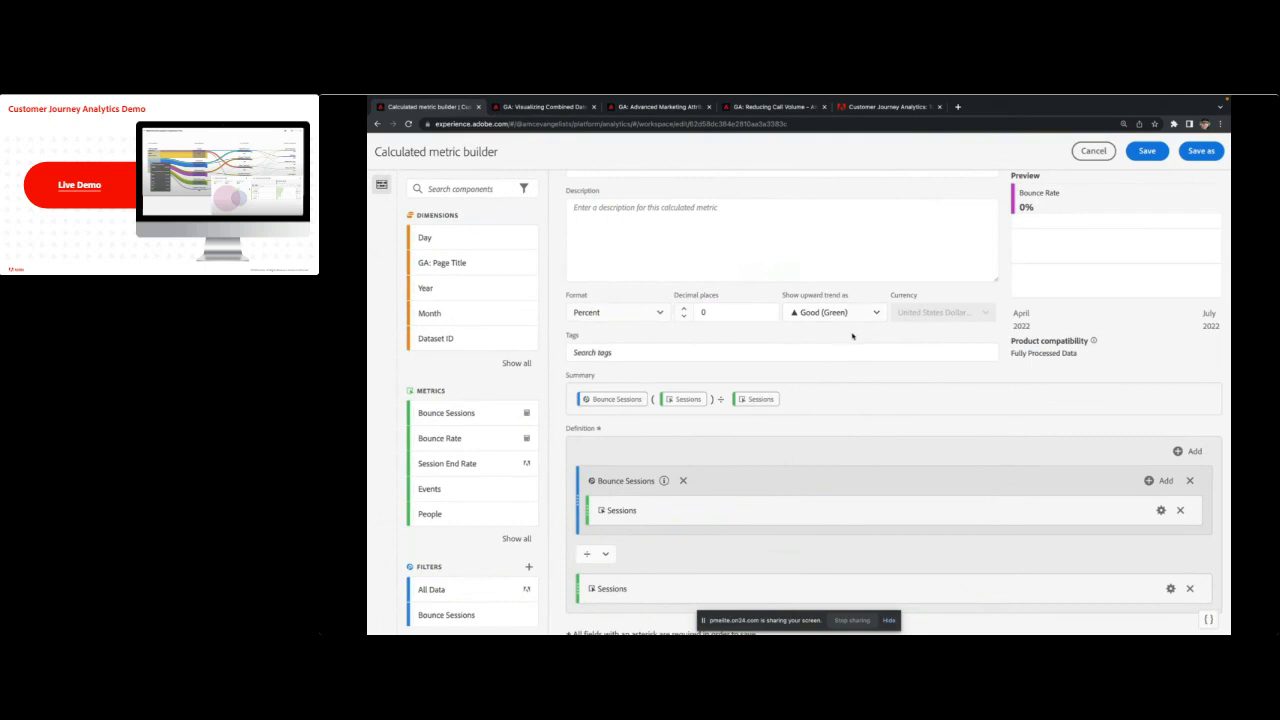
{"action": "scroll", "coordinate": [852, 336], "scroll_direction": "up", "scroll_amount": 1}
{"action": "left_click", "coordinate": [832, 321]}
{"action": "left_click", "coordinate": [830, 367]}
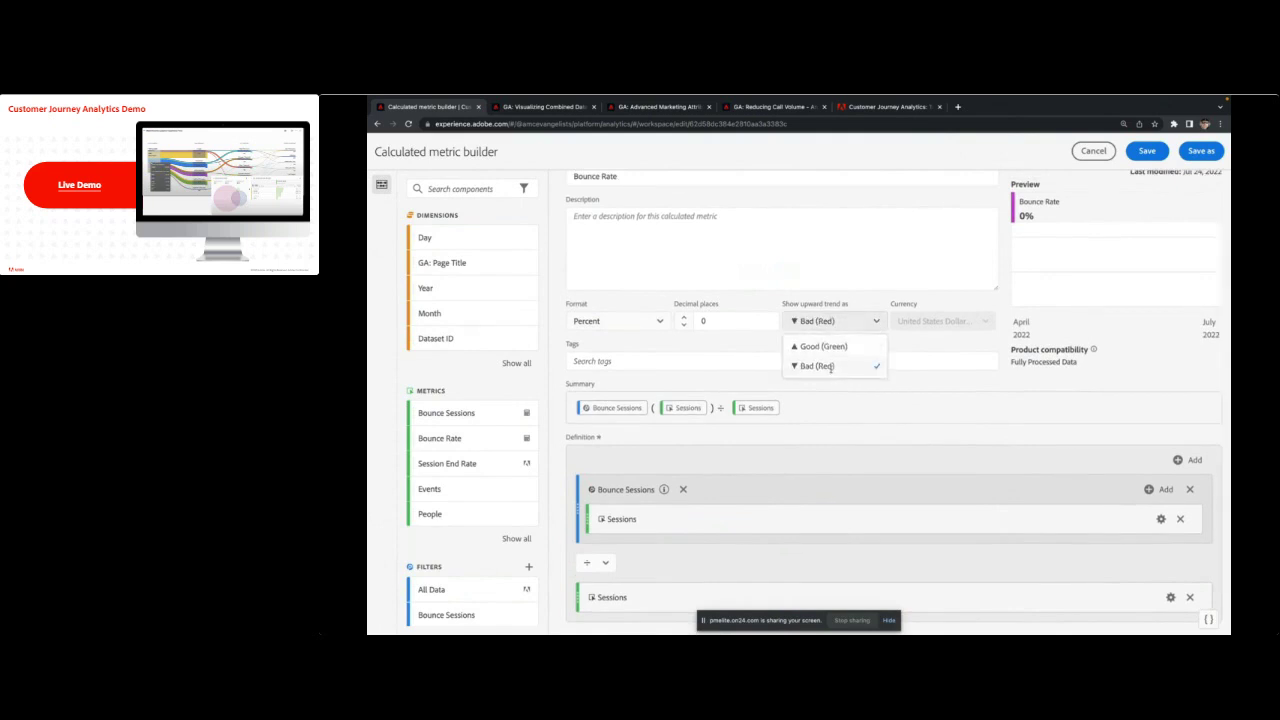
{"action": "left_click", "coordinate": [1145, 152]}
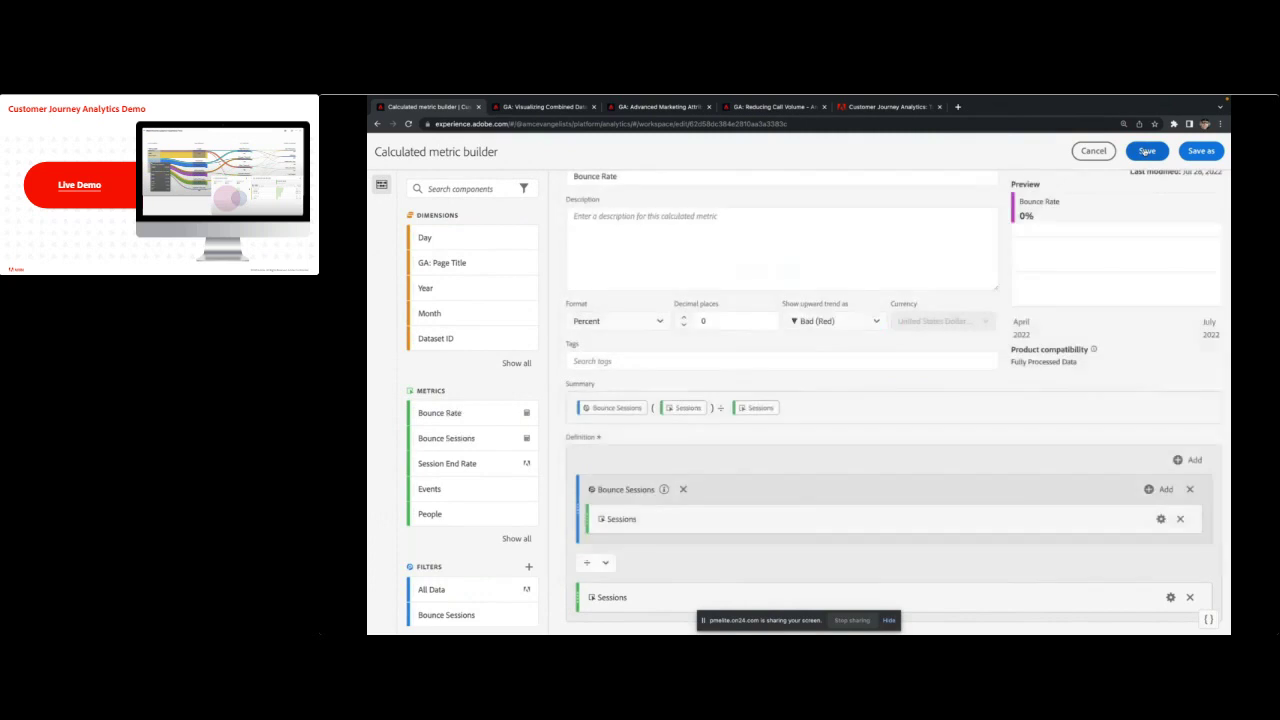
- Add Bounce Rate as the table's last column and set its cell background to conditional formatting
{"action": "left_click_drag", "start_coordinate": [790, 325], "coordinate": [1190, 340]}
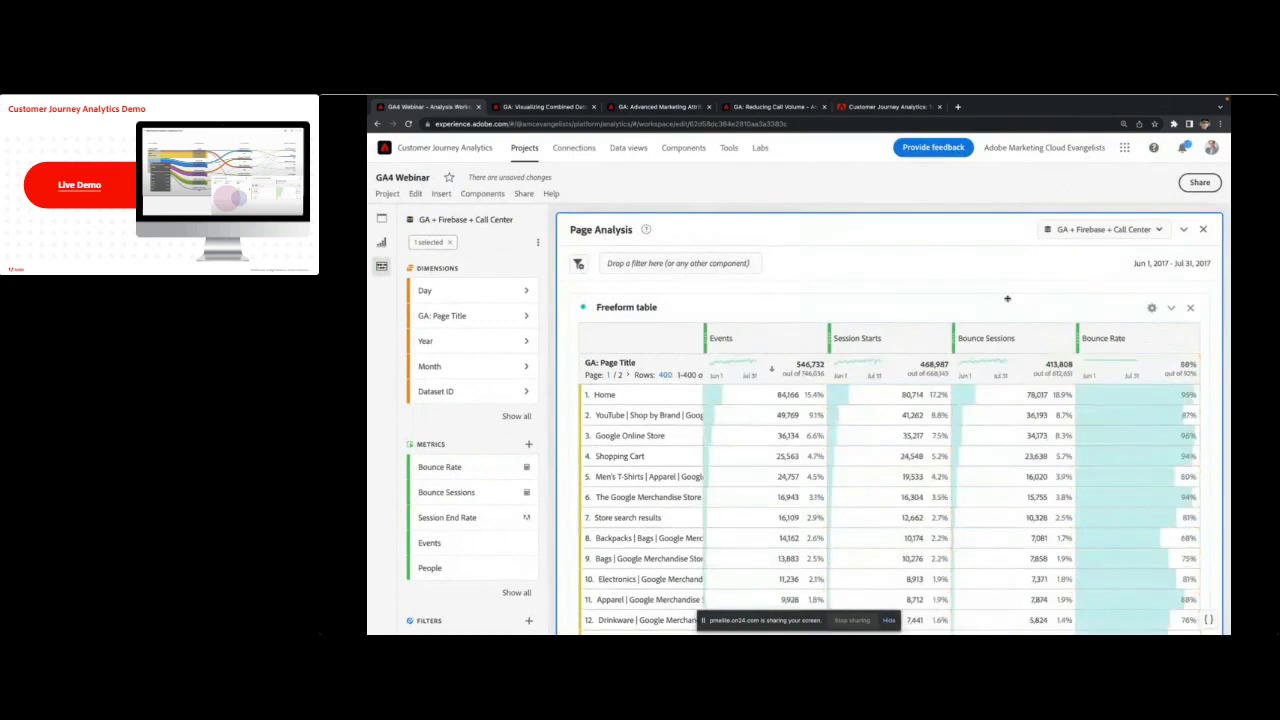
{"action": "scroll", "coordinate": [1131, 505], "scroll_direction": "down", "scroll_amount": 1}
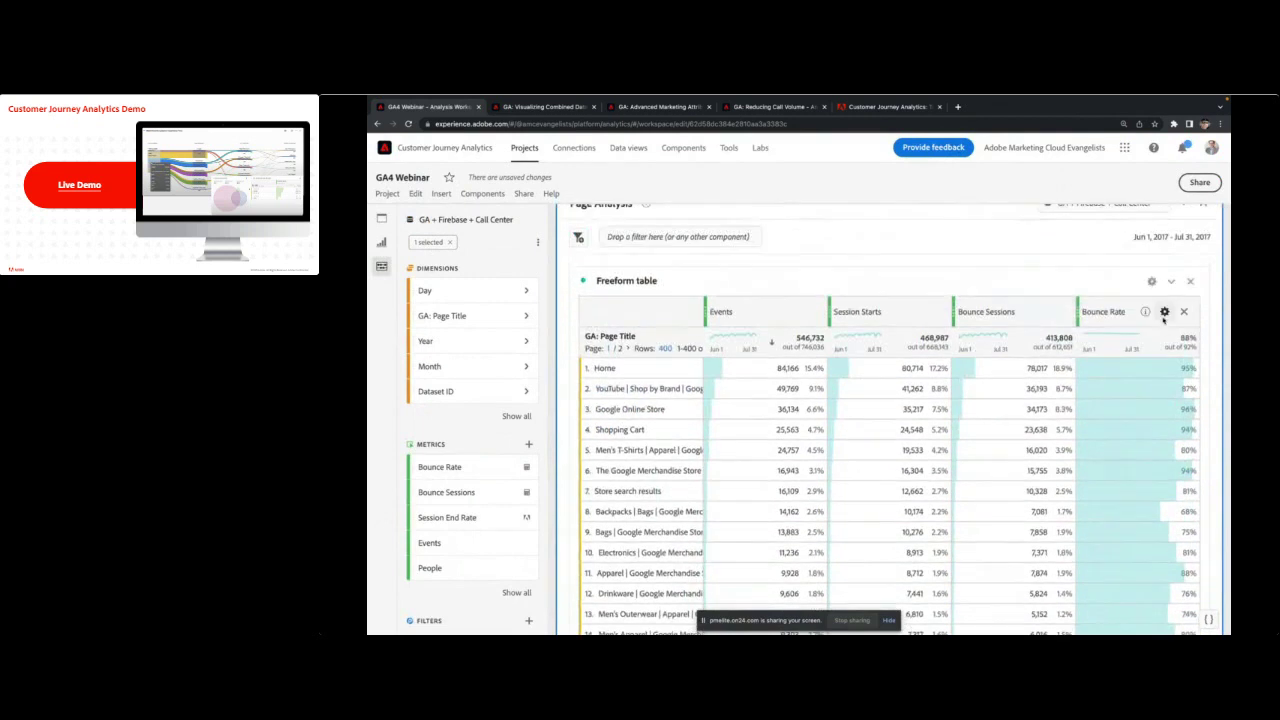
{"action": "left_click", "coordinate": [1163, 311]}
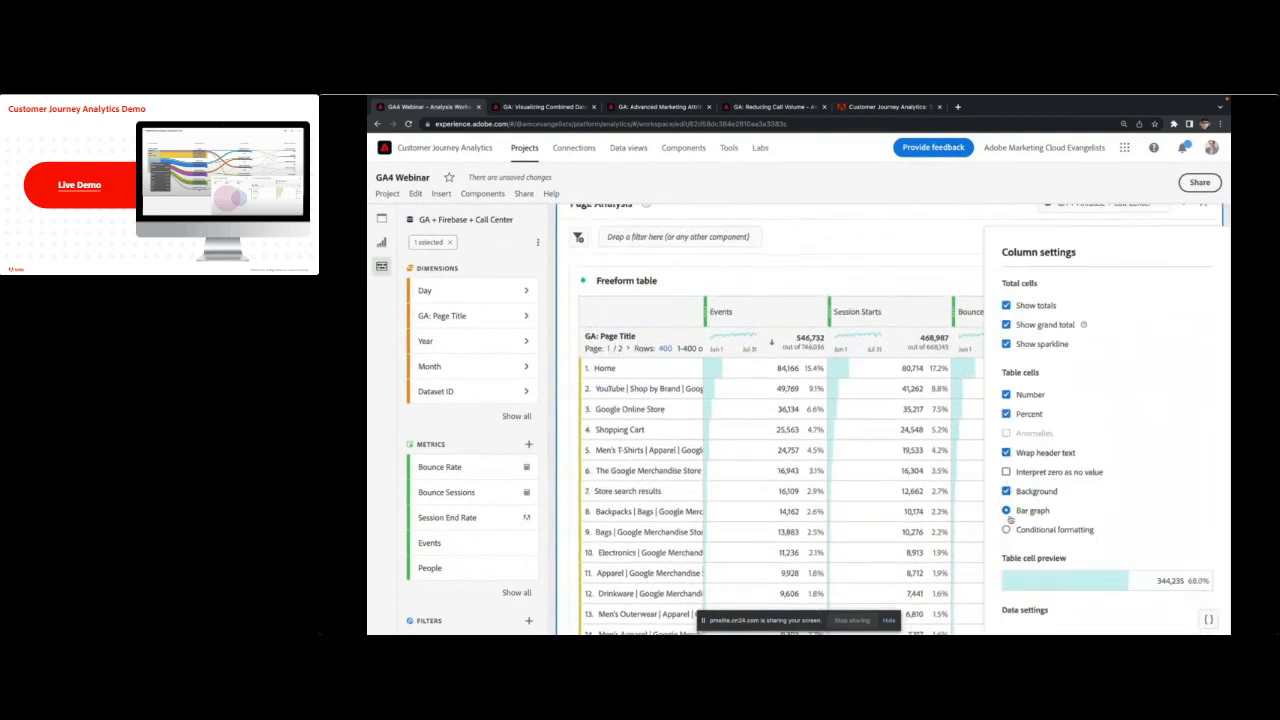
{"action": "left_click", "coordinate": [1007, 530]}
{"action": "scroll", "coordinate": [1153, 516], "scroll_direction": "down", "scroll_amount": 2}
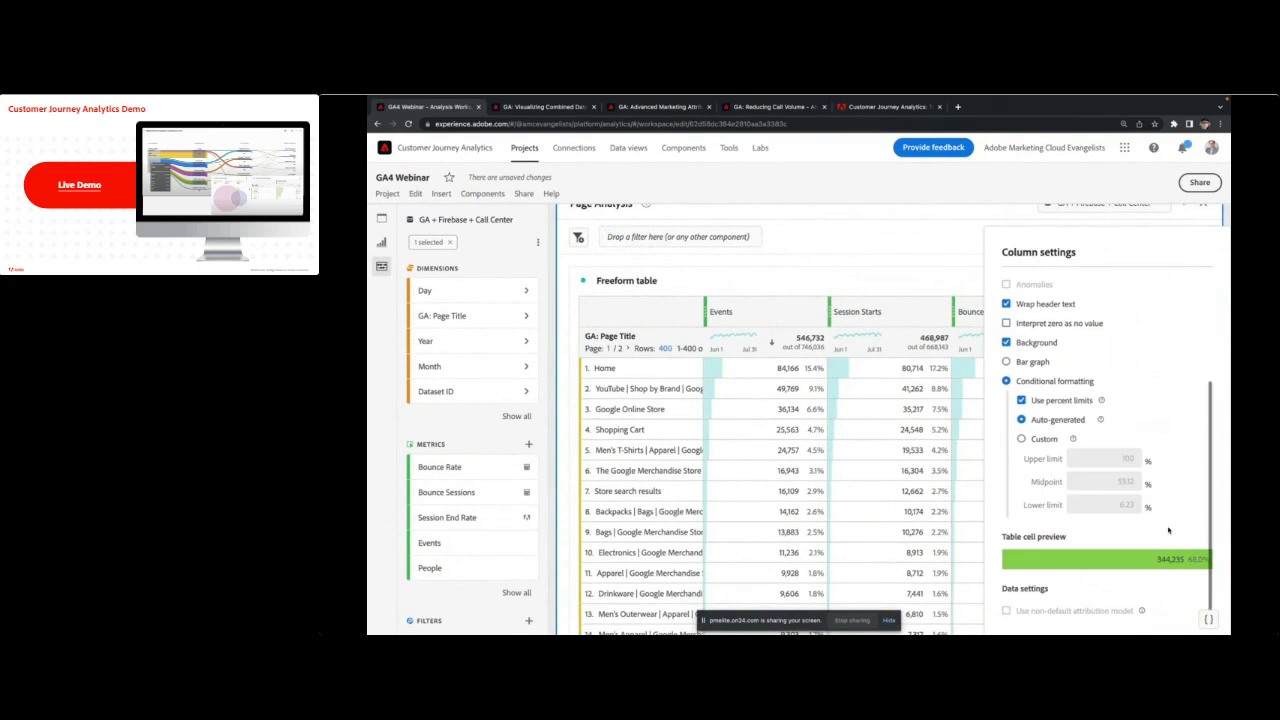
{"action": "left_click", "coordinate": [929, 265]}
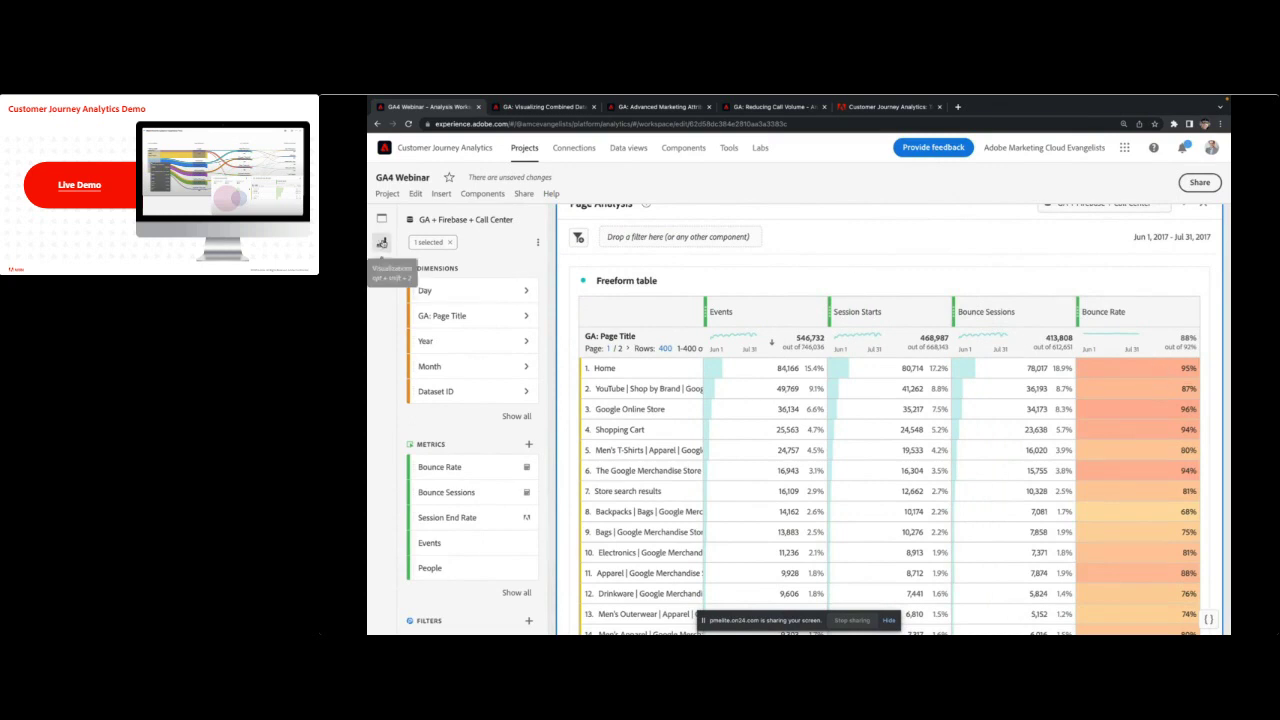
- Add a Bar visualization above the freeform table in the Page Analysis panel
{"action": "left_click", "coordinate": [381, 241]}
{"action": "scroll", "coordinate": [456, 425], "scroll_direction": "down", "scroll_amount": 1}
{"action": "left_click_drag", "start_coordinate": [455, 398], "coordinate": [766, 289]}
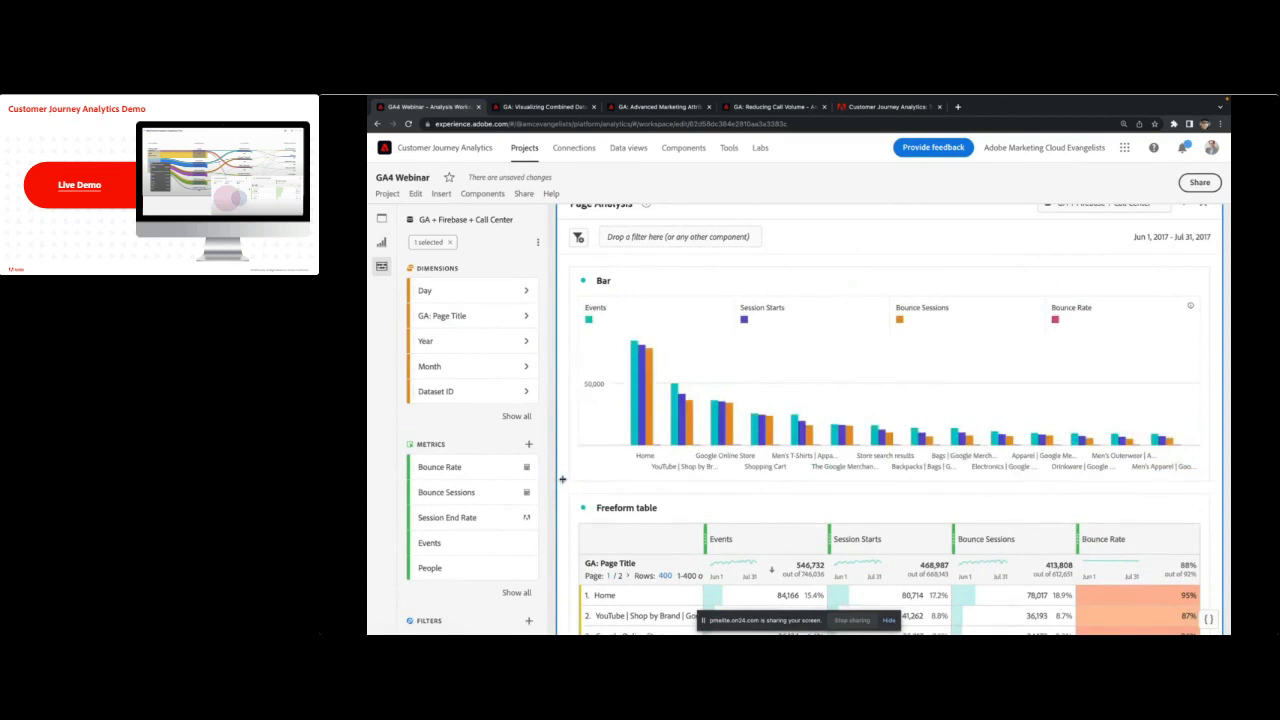
{"action": "scroll", "coordinate": [562, 480], "scroll_direction": "down", "scroll_amount": 3}
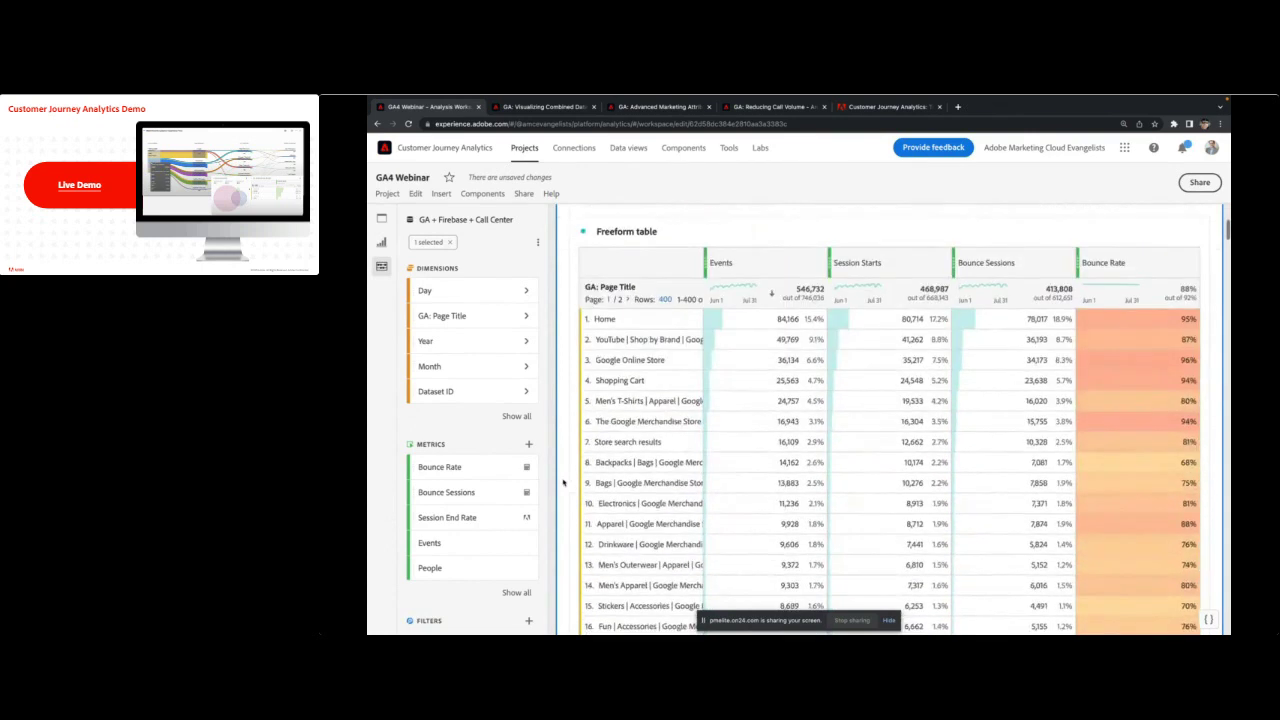